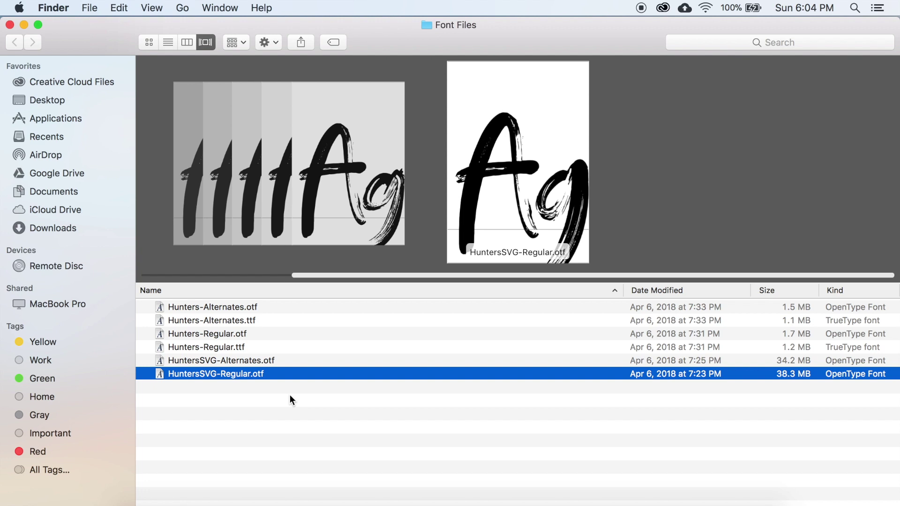
- Bring up the context menu for HuntersSVG-Regular.otf in the Font Files folder
right_click(223, 375)
- Open HuntersSVG-Regular.otf in Font Book, install the Hunters SVG font, and close Font Book
mouse_move(295, 279)
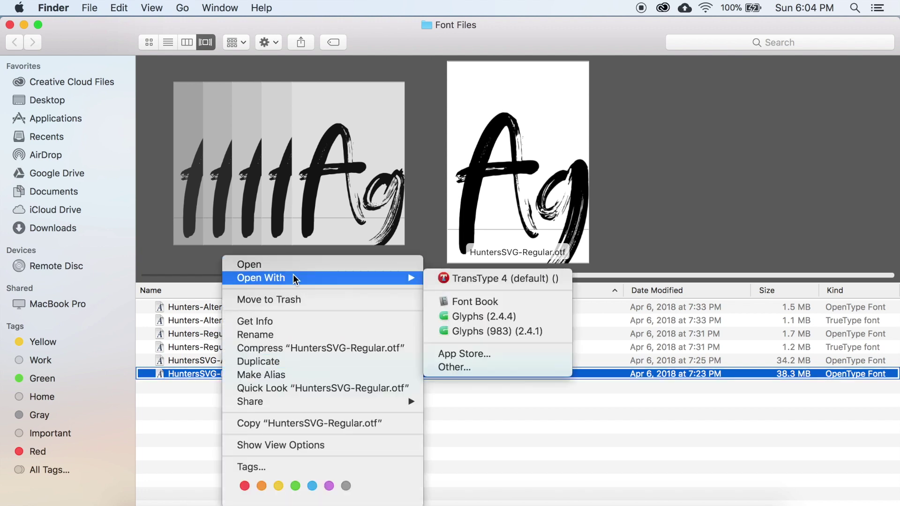
click(493, 301)
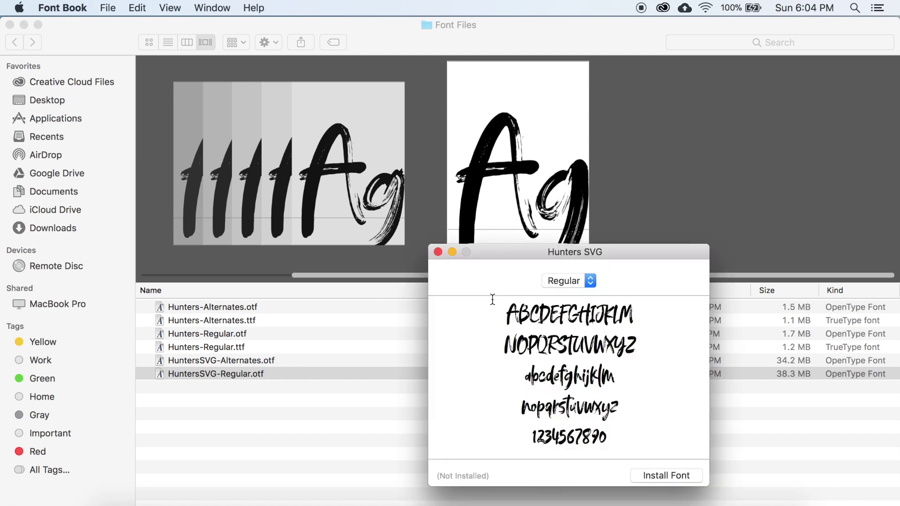
click(657, 478)
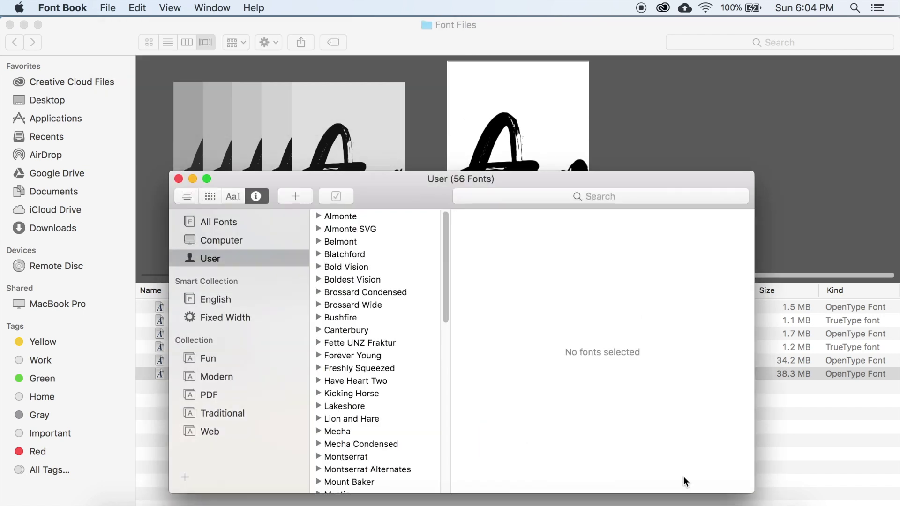
click(179, 178)
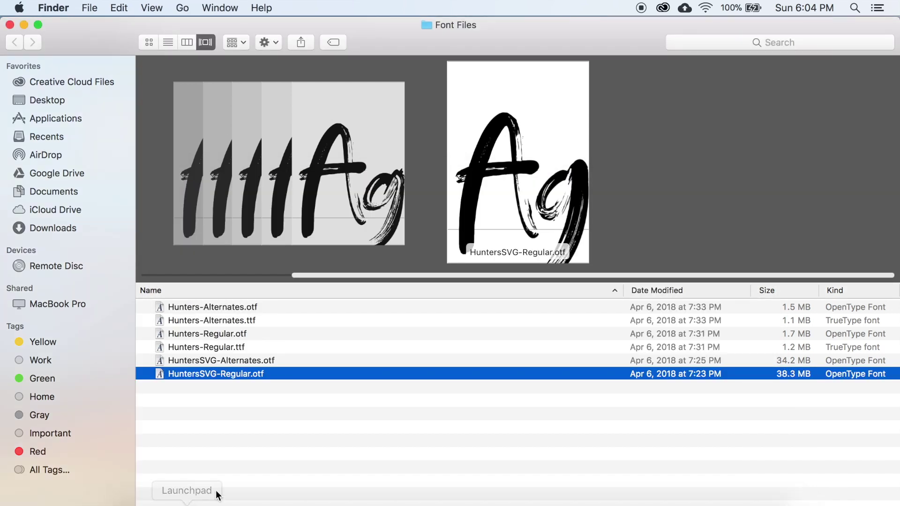
- Preview Hunters-Regular.otf and Hunters-Alternates.otf, then pick Photoshop's Type tool
click(223, 335)
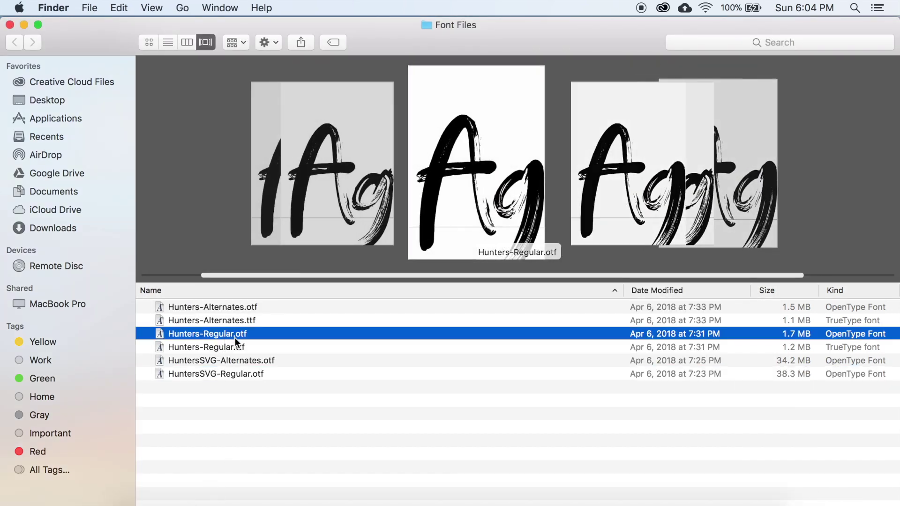
click(272, 432)
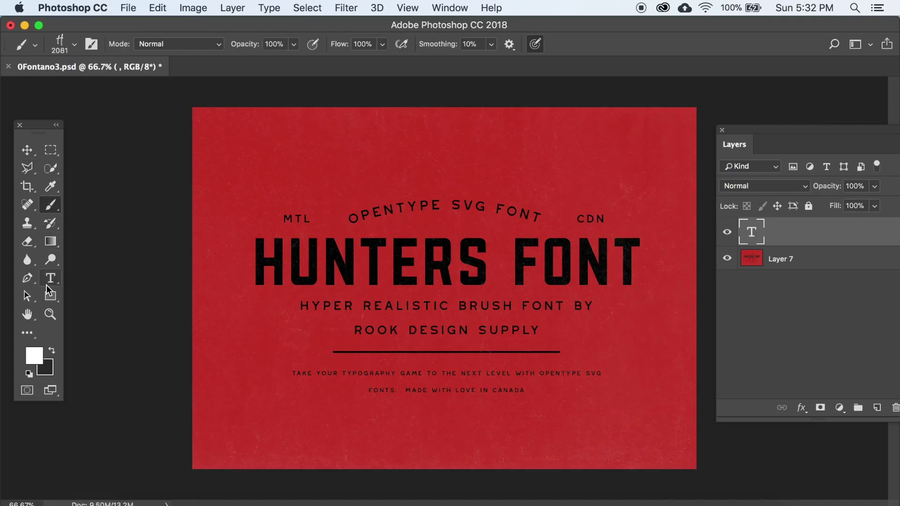
click(51, 278)
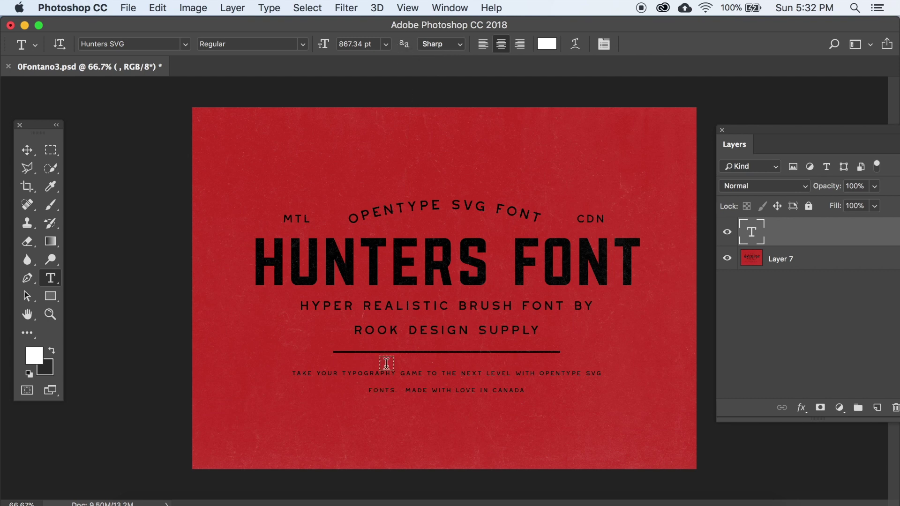
- Type 'Hunters' across the middle of the poster and commit the text layer
double_click(429, 288)
text(Hu)
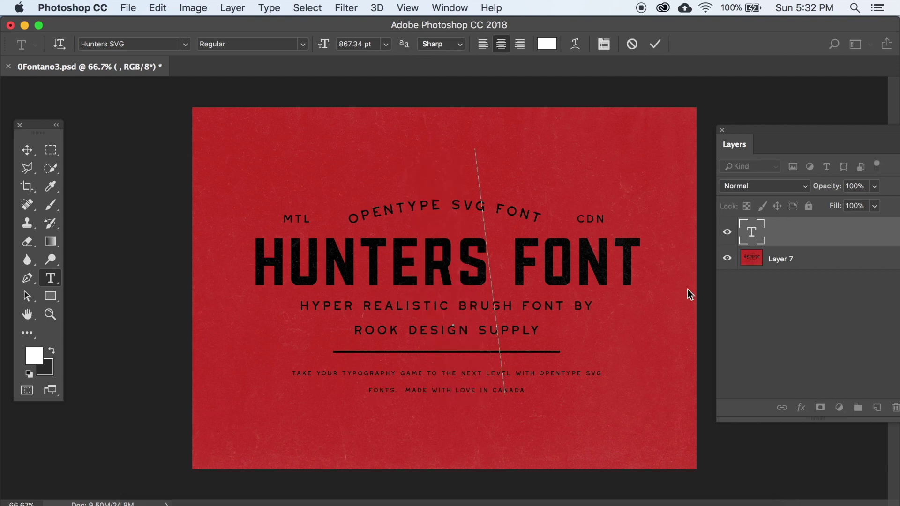
text(nters)
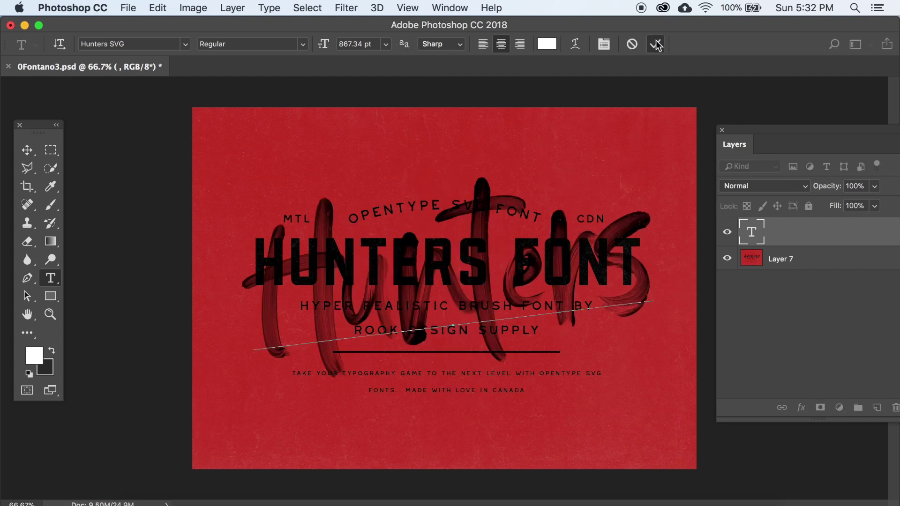
click(656, 44)
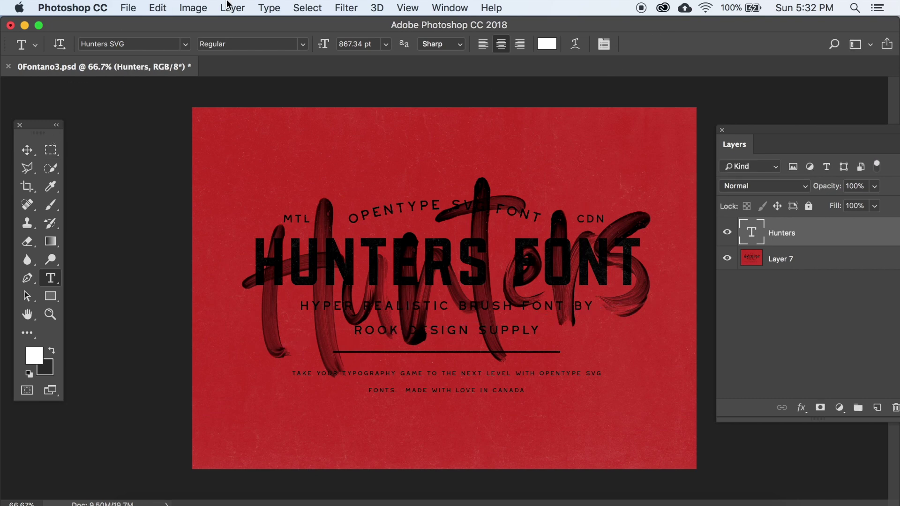
click(228, 5)
- Apply a white (ffffff) Color Overlay layer style to the Hunters text
mouse_move(275, 155)
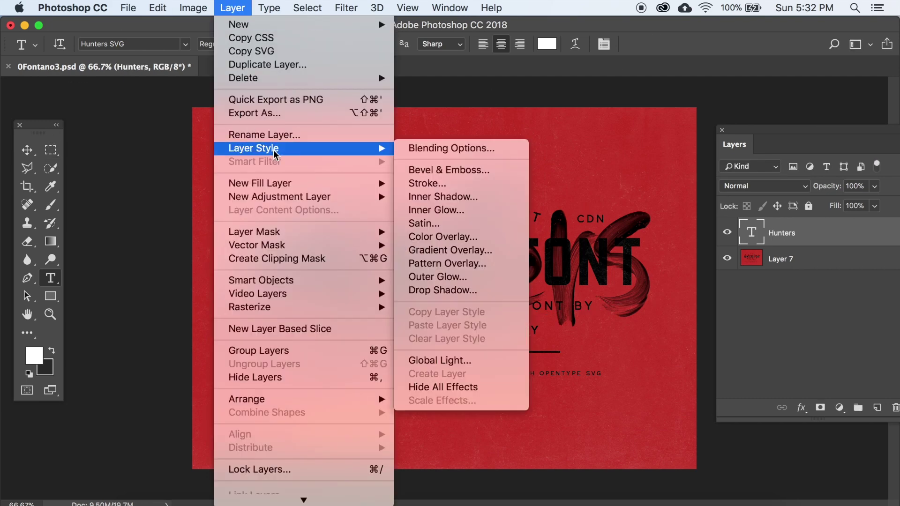
click(451, 237)
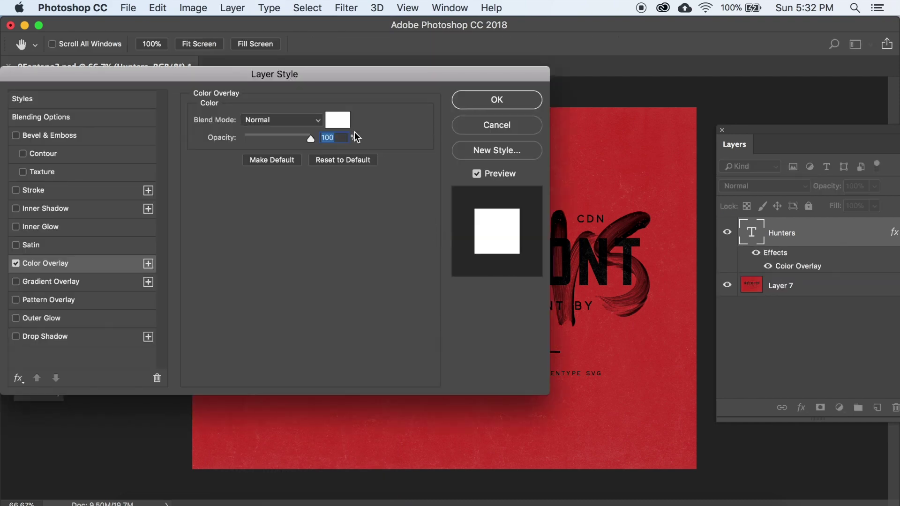
drag(360, 78, 139, 52)
click(119, 94)
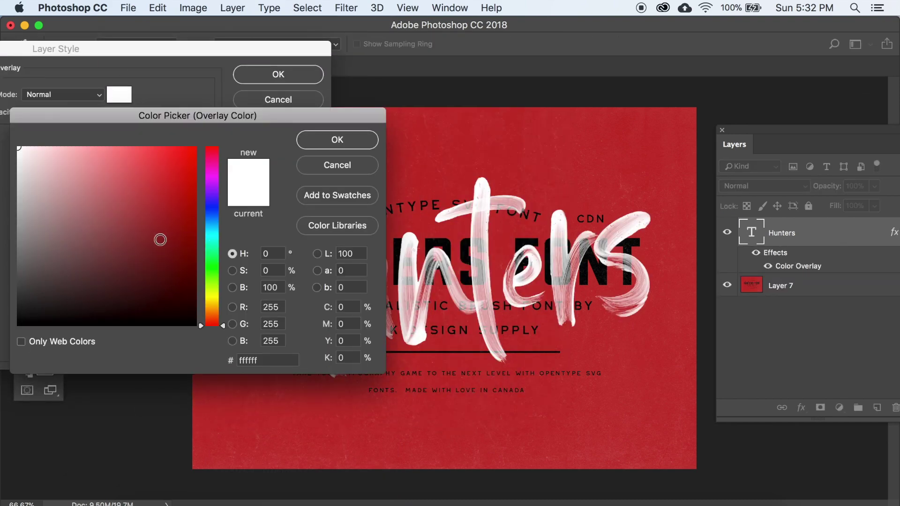
click(155, 238)
click(171, 207)
click(18, 147)
click(373, 143)
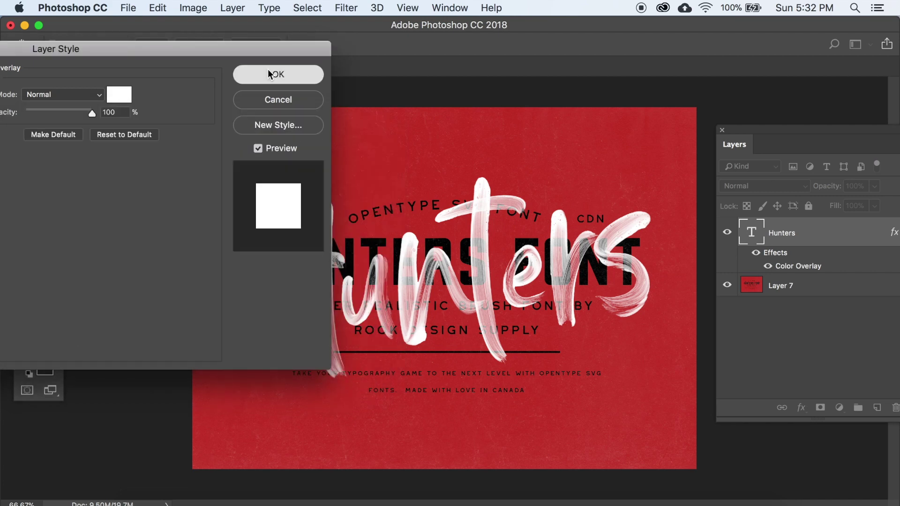
click(271, 74)
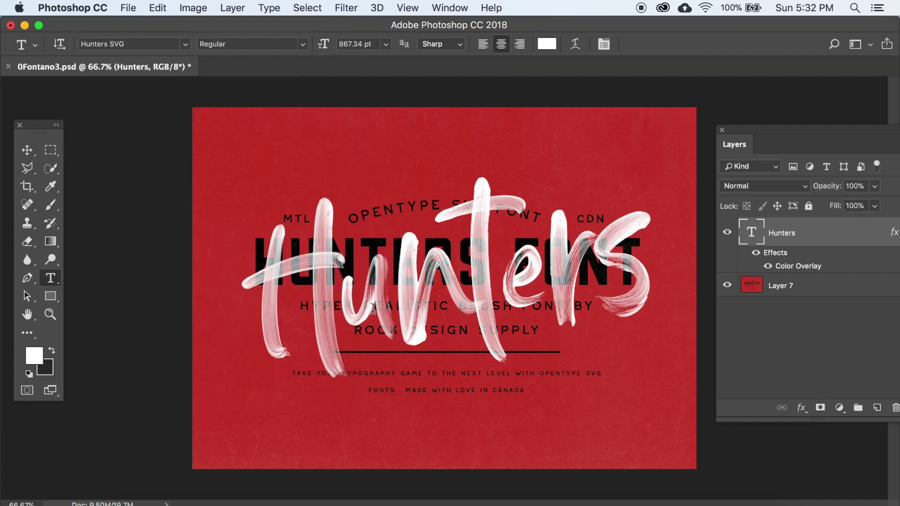
- Try an alternate glyph for the 't' in Hunters, commit it, then undo
drag(467, 281, 480, 277)
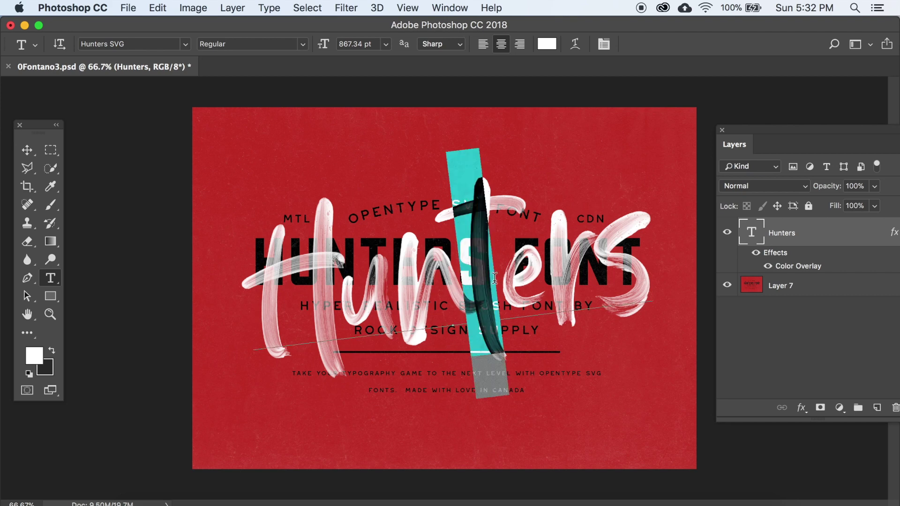
click(525, 414)
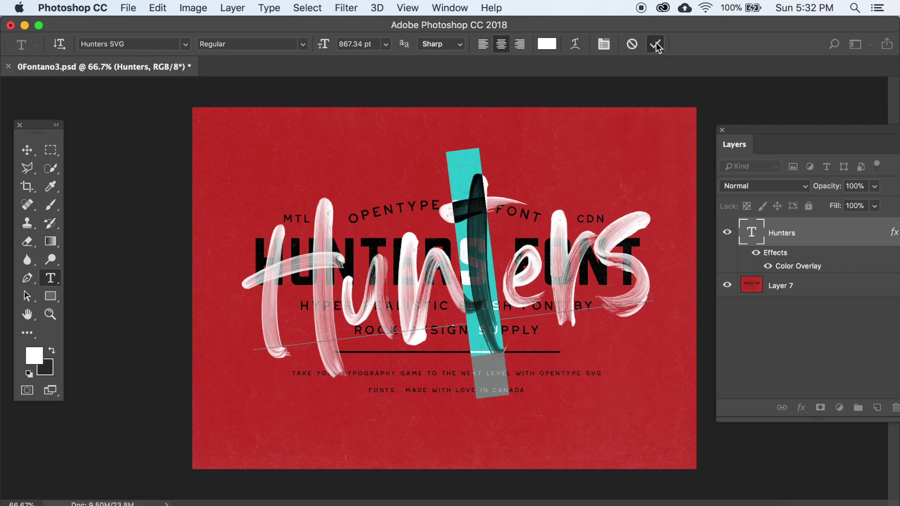
key(super+Return)
key(super+z)
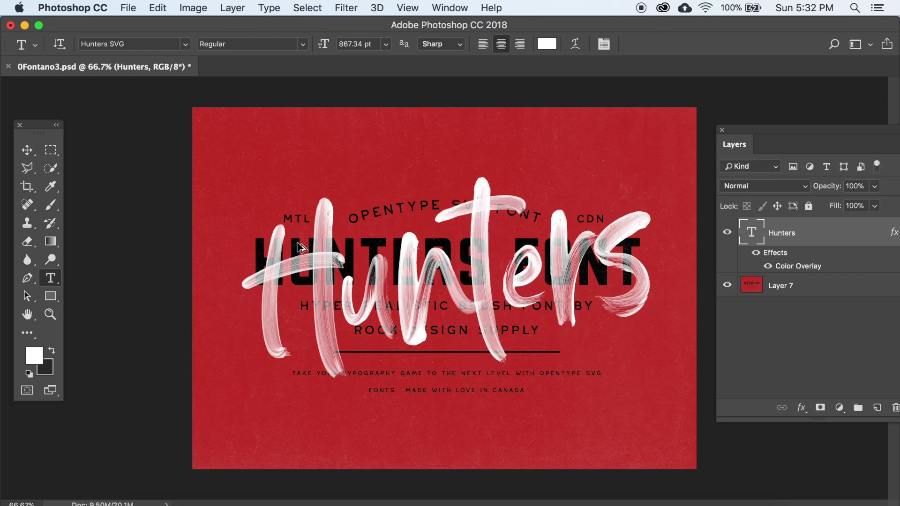
- Add a new layer, hide the Hunters text, and stamp the Hunters-Letters H brush on the canvas
click(875, 408)
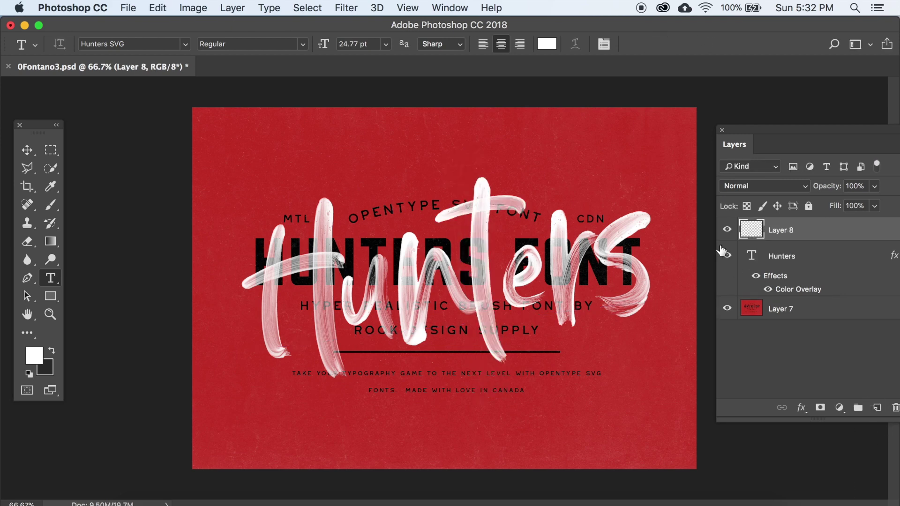
click(726, 256)
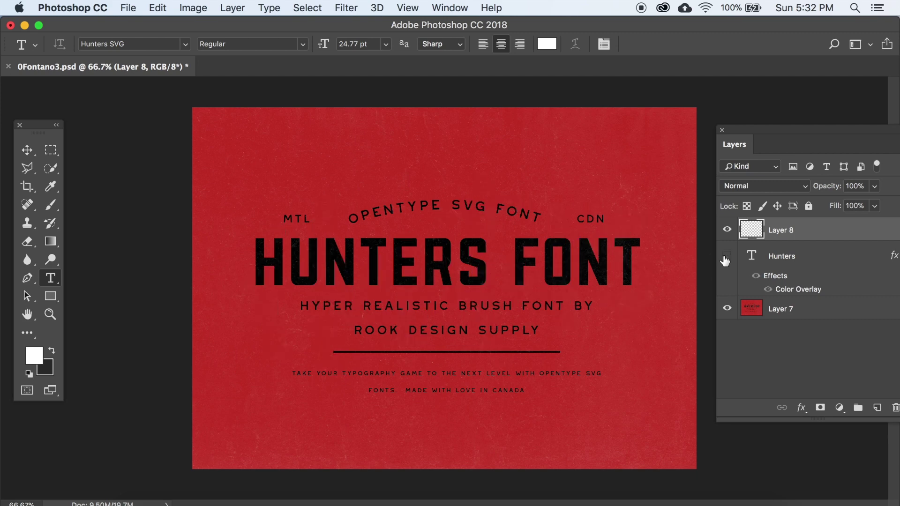
click(51, 206)
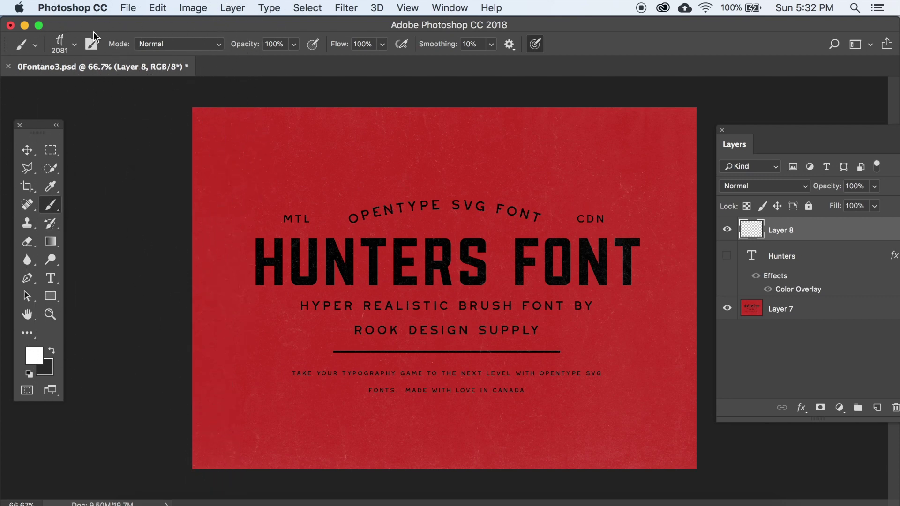
click(74, 46)
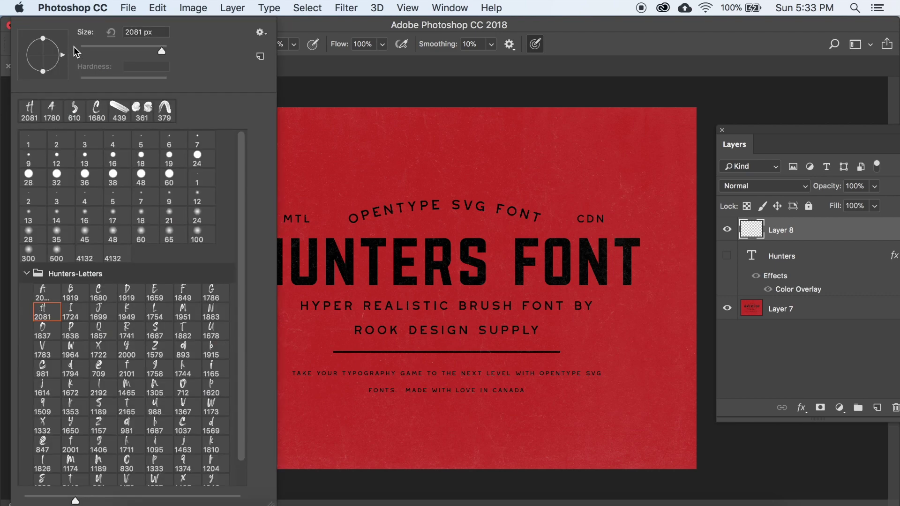
click(261, 33)
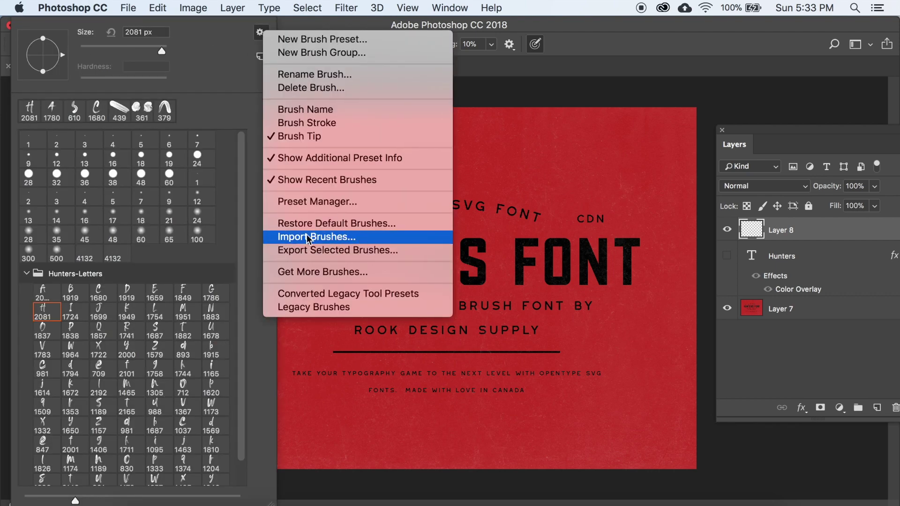
click(46, 315)
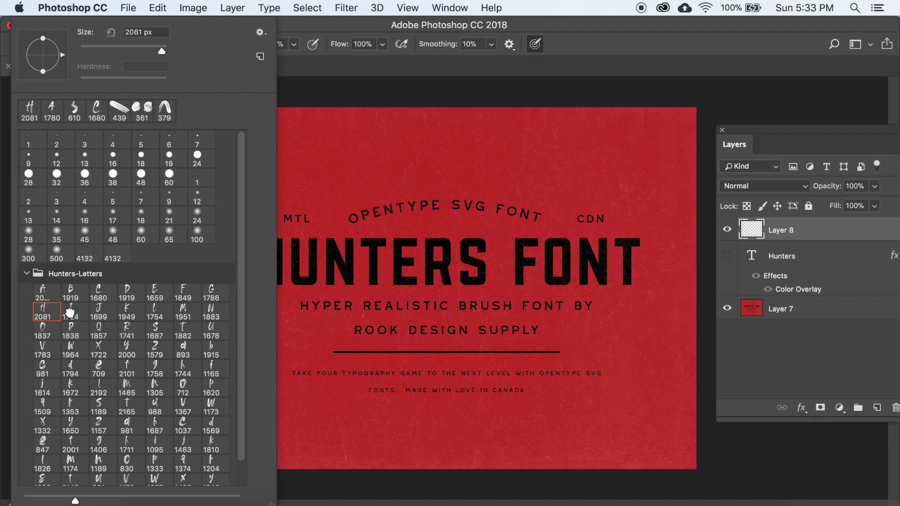
click(504, 40)
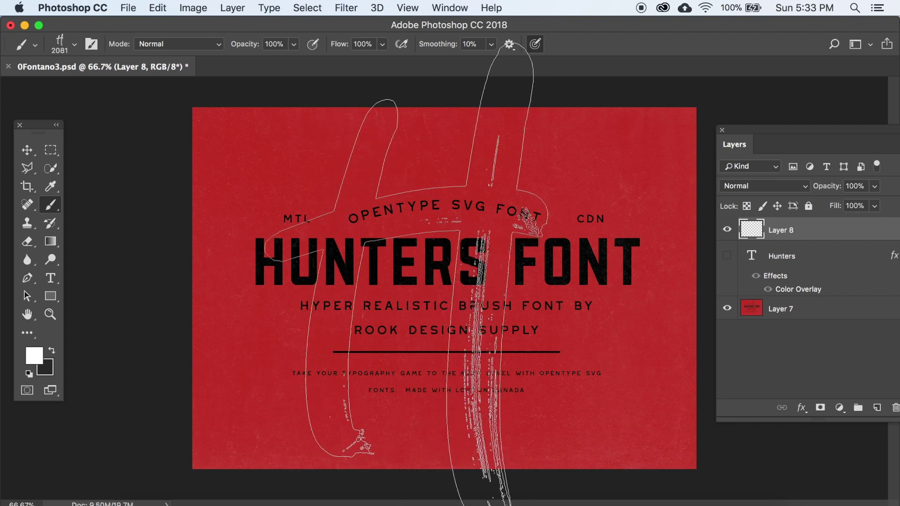
click(408, 284)
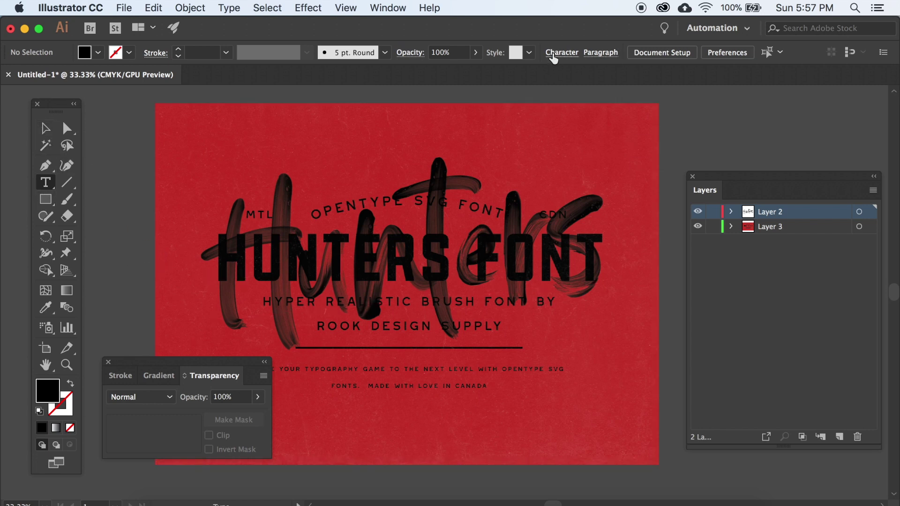
- Add a new Layer 4 and drag Layer 2 above it in the Layers panel
click(562, 52)
click(840, 437)
mouse_move(789, 226)
mouse_down()
mouse_move(794, 233)
mouse_move(793, 209)
mouse_up()
click(45, 199)
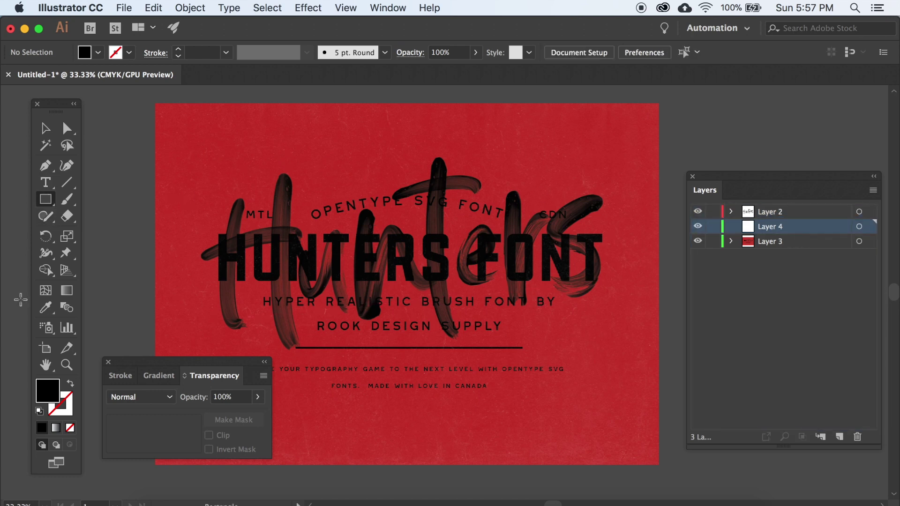
- Set the fill to white (FFFFFF) and draw a rectangle over the Hunters lettering
double_click(48, 391)
drag(28, 155, 2, 113)
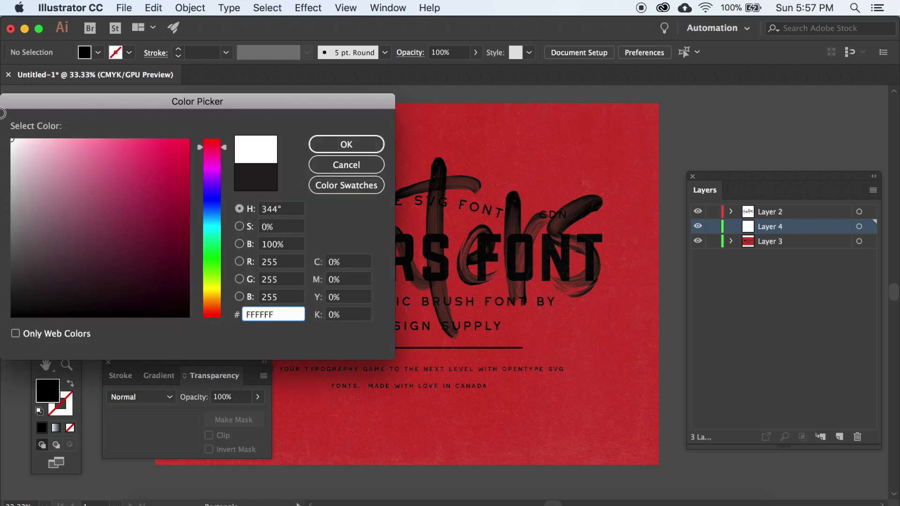
click(346, 144)
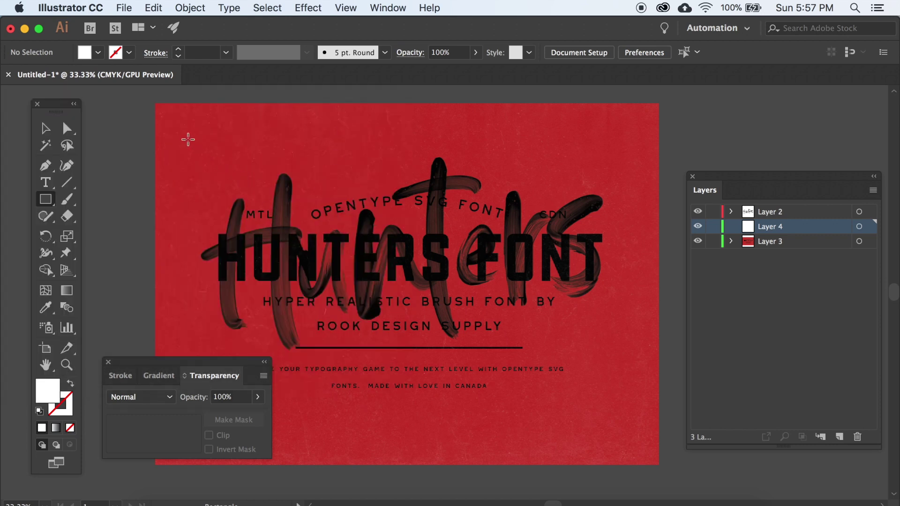
drag(189, 138, 626, 363)
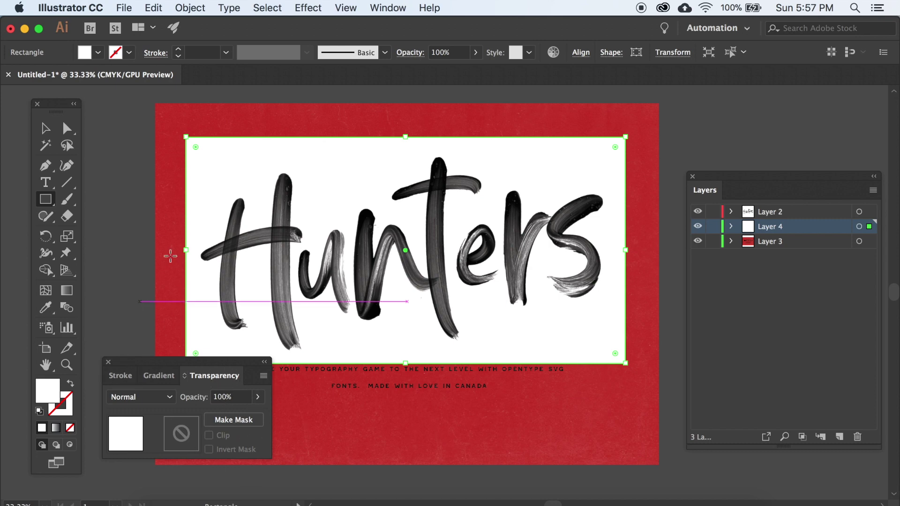
- Select the lettering with the rectangle, make a clipped inverted opacity mask, and deselect
click(395, 5)
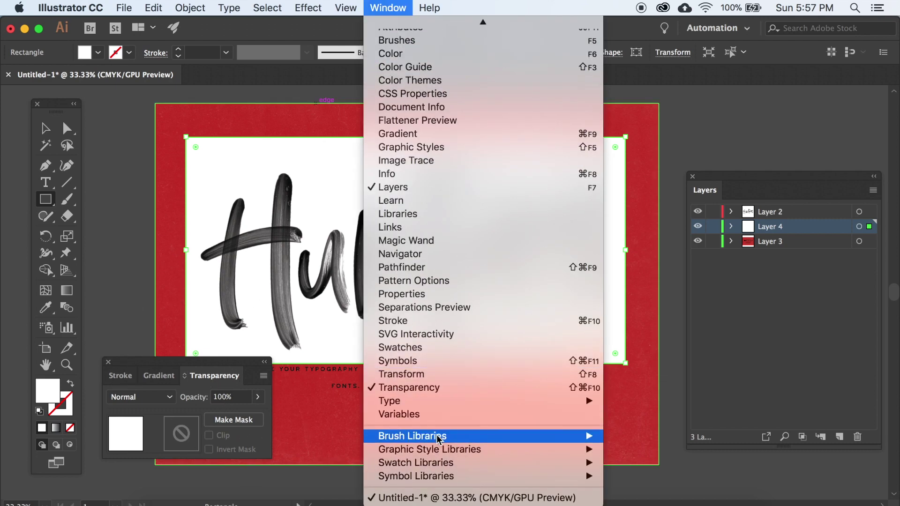
mouse_move(420, 400)
click(154, 419)
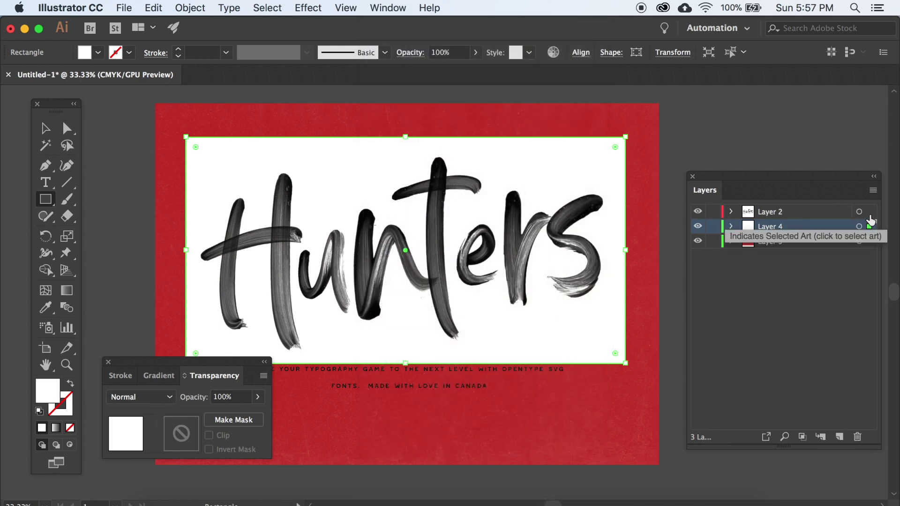
shift+click(870, 212)
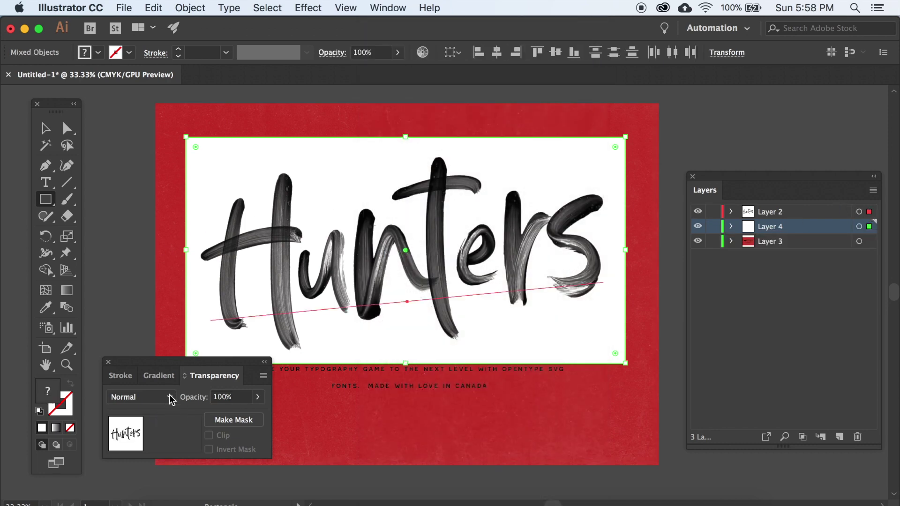
click(233, 420)
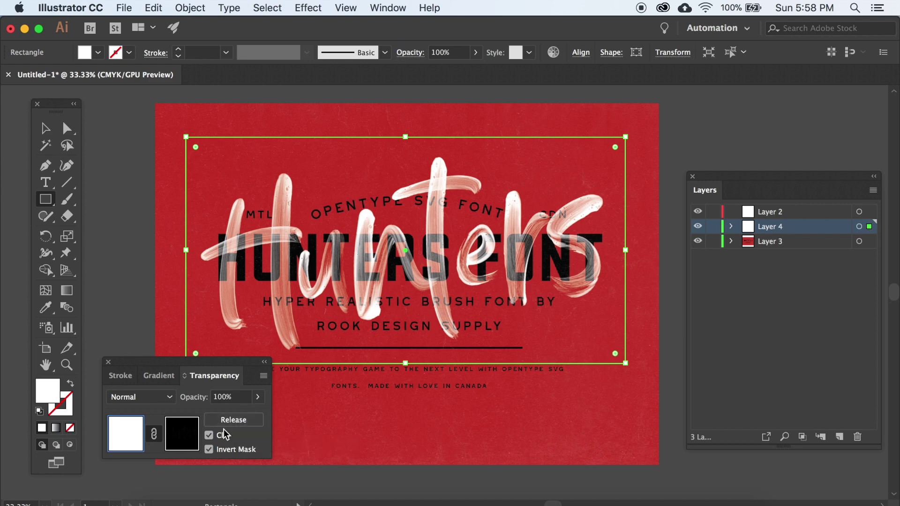
key(v)
click(121, 174)
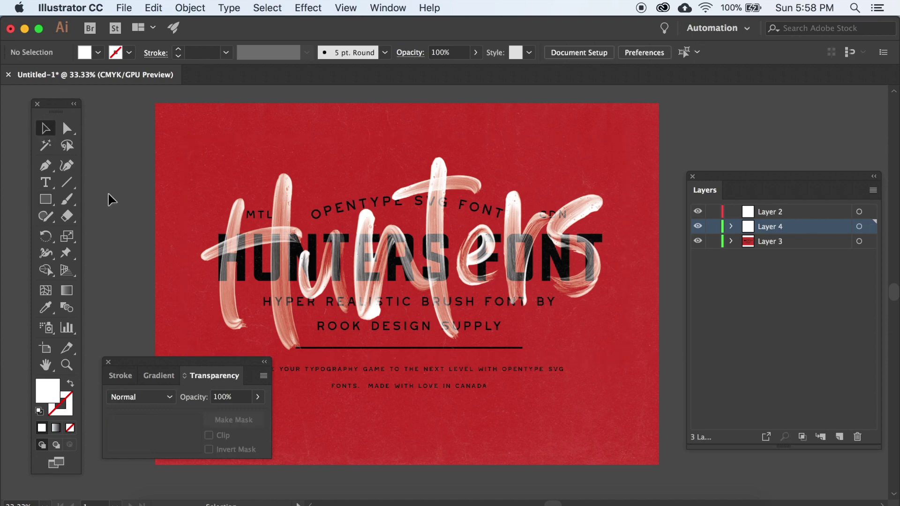